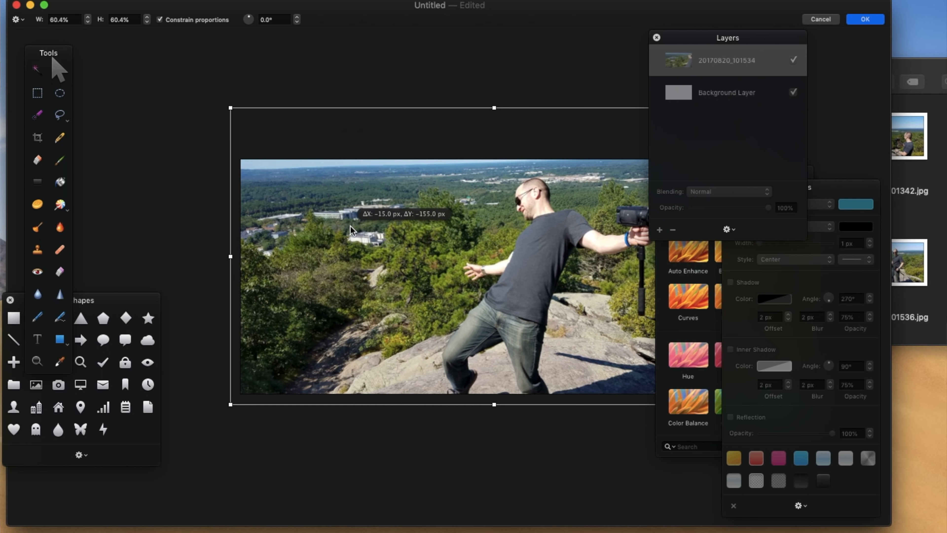
- Scale the photo layer to 59.2%, reposition it over the canvas and apply the transform
{"action": "left_click_drag", "start_coordinate": [239, 116], "coordinate": [243, 117]}
{"action": "mouse_move", "coordinate": [408, 242]}
{"action": "left_mouse_down"}
{"action": "mouse_move", "coordinate": [372, 242]}
{"action": "mouse_move", "coordinate": [362, 255]}
{"action": "mouse_move", "coordinate": [401, 260]}
{"action": "left_mouse_up"}
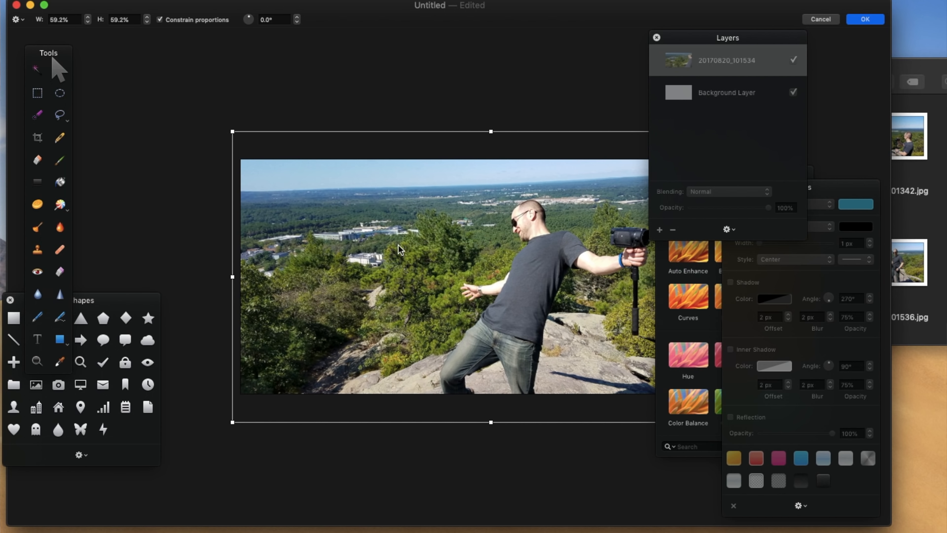
{"action": "key", "text": "Return"}
- Clear the Layers and Styles panels off the photo, and transform the photo layer to 107.5% scale with a 0.5° rotation
{"action": "left_click_drag", "start_coordinate": [724, 41], "coordinate": [860, 32]}
{"action": "left_click_drag", "start_coordinate": [747, 189], "coordinate": [799, 191]}
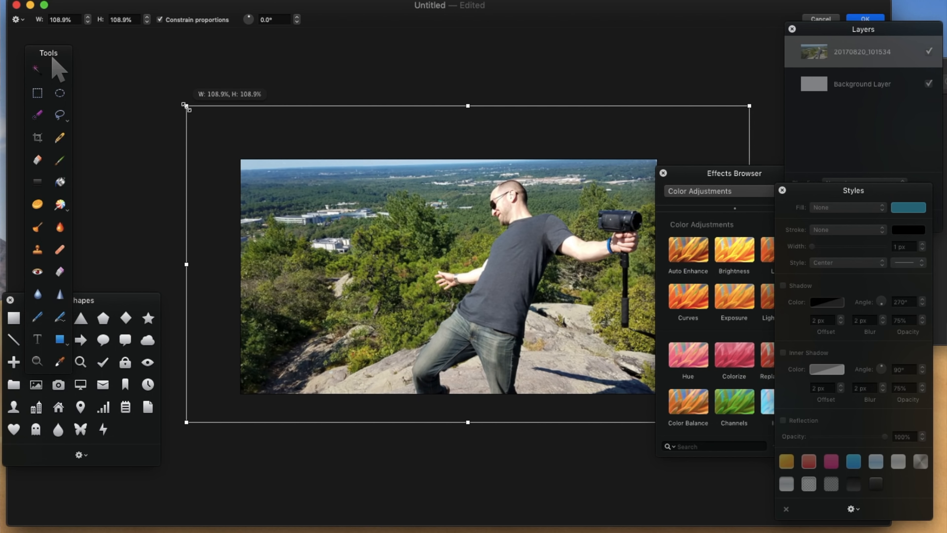
{"action": "left_click_drag", "start_coordinate": [185, 105], "coordinate": [194, 110]}
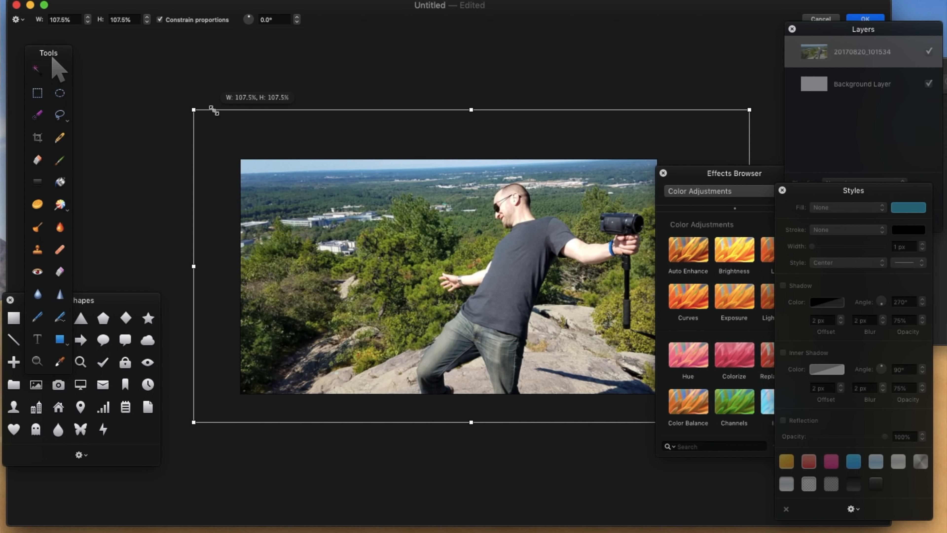
{"action": "left_click_drag", "start_coordinate": [758, 116], "coordinate": [761, 118]}
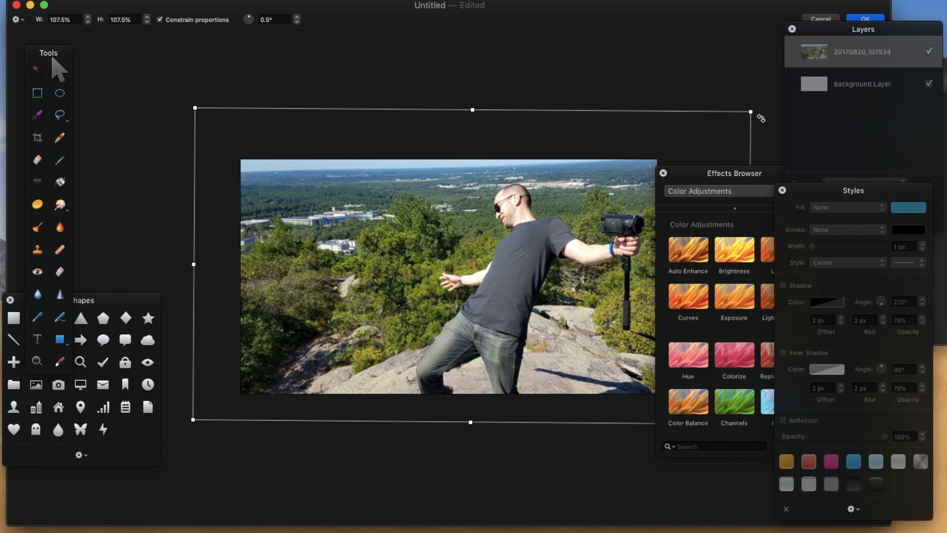
{"action": "key", "text": "Return"}
- Enlarge the photo layer to 104.9% and shift it so it fills the canvas with the man right of centre
{"action": "left_click_drag", "start_coordinate": [510, 209], "coordinate": [519, 209]}
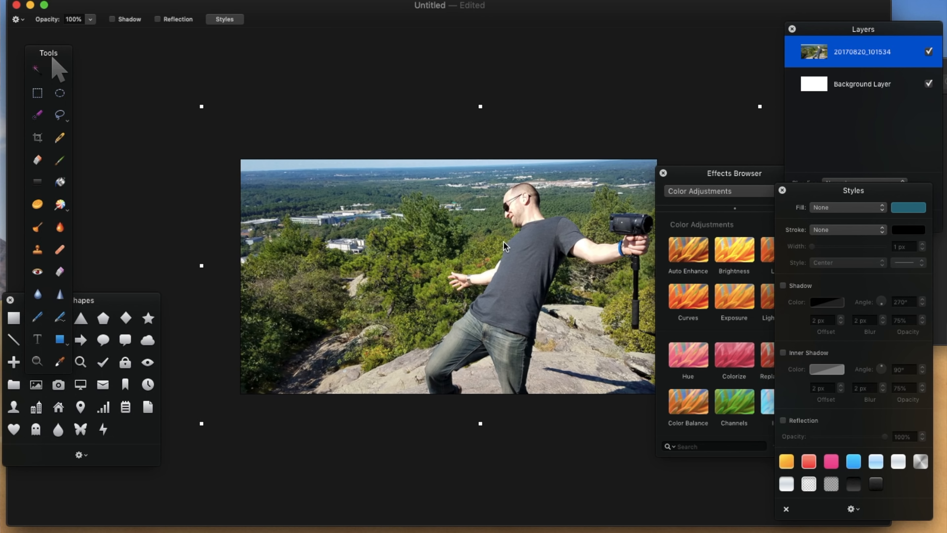
{"action": "left_click_drag", "start_coordinate": [500, 242], "coordinate": [519, 239]}
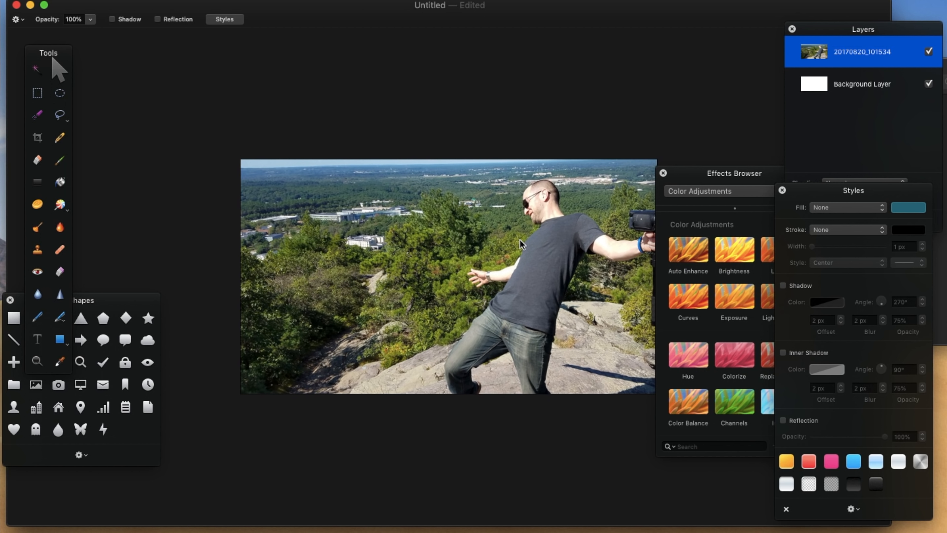
{"action": "left_click_drag", "start_coordinate": [225, 105], "coordinate": [397, 192]}
{"action": "left_click_drag", "start_coordinate": [418, 247], "coordinate": [304, 266]}
{"action": "left_click_drag", "start_coordinate": [622, 201], "coordinate": [782, 87]}
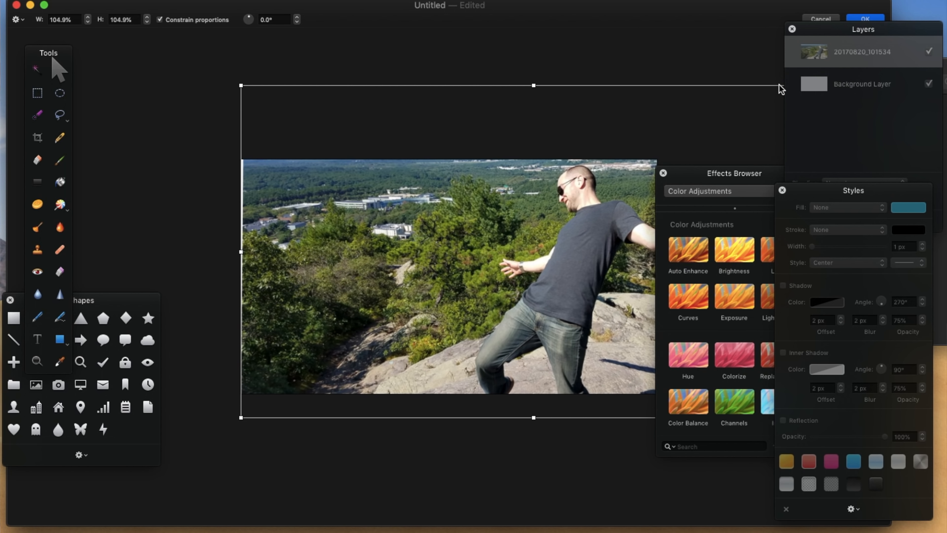
{"action": "left_click_drag", "start_coordinate": [380, 200], "coordinate": [362, 204]}
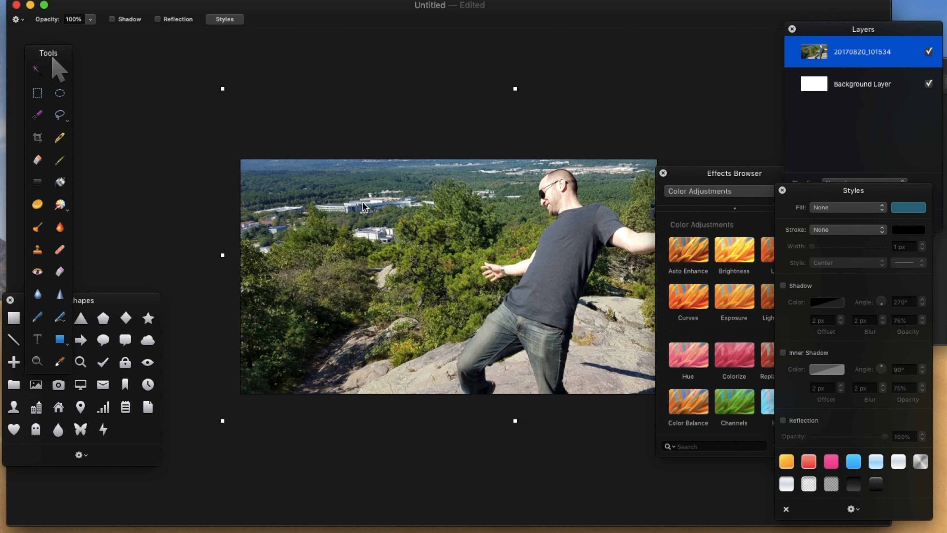
- Move the Effects Browser off the photo and apply the Sharpen effect to the photo layer with slightly raised sharpness
{"action": "left_click_drag", "start_coordinate": [747, 174], "coordinate": [801, 93]}
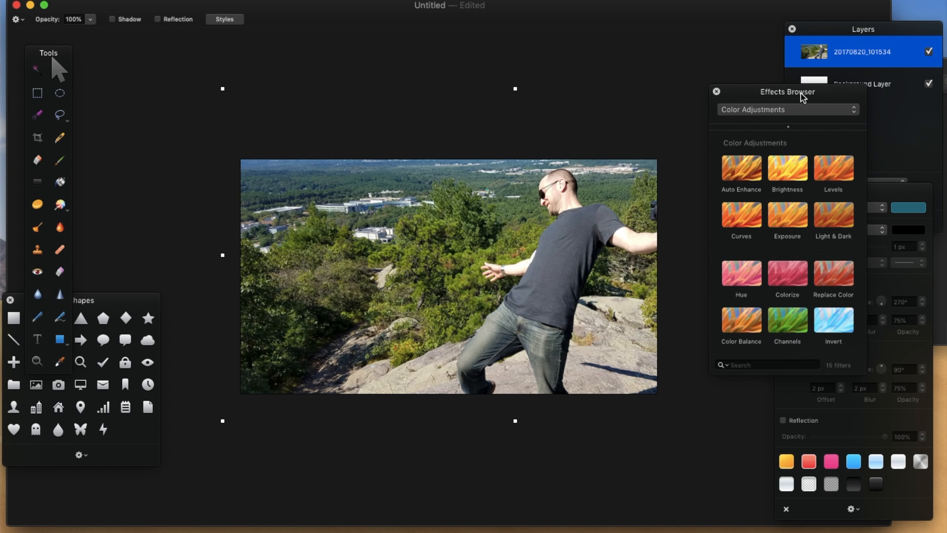
{"action": "left_click", "coordinate": [774, 111]}
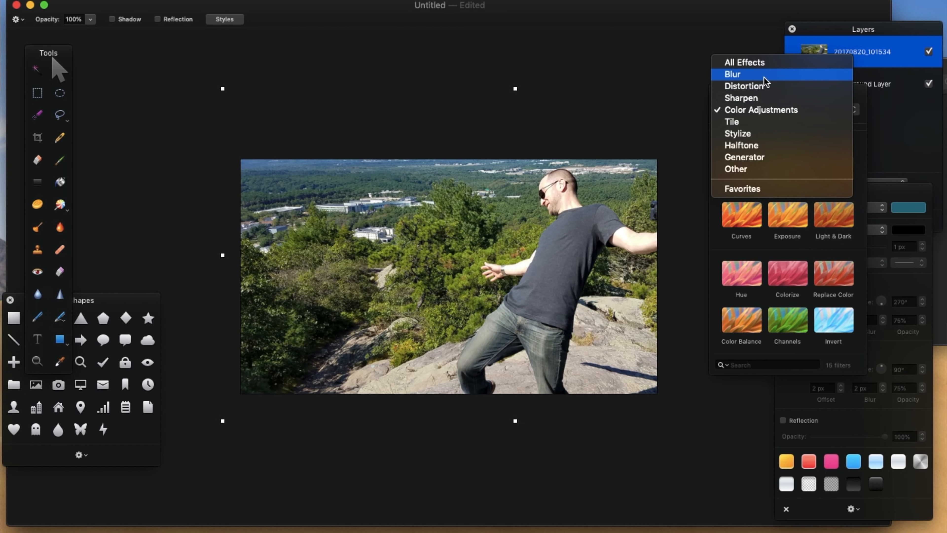
{"action": "left_click", "coordinate": [757, 97]}
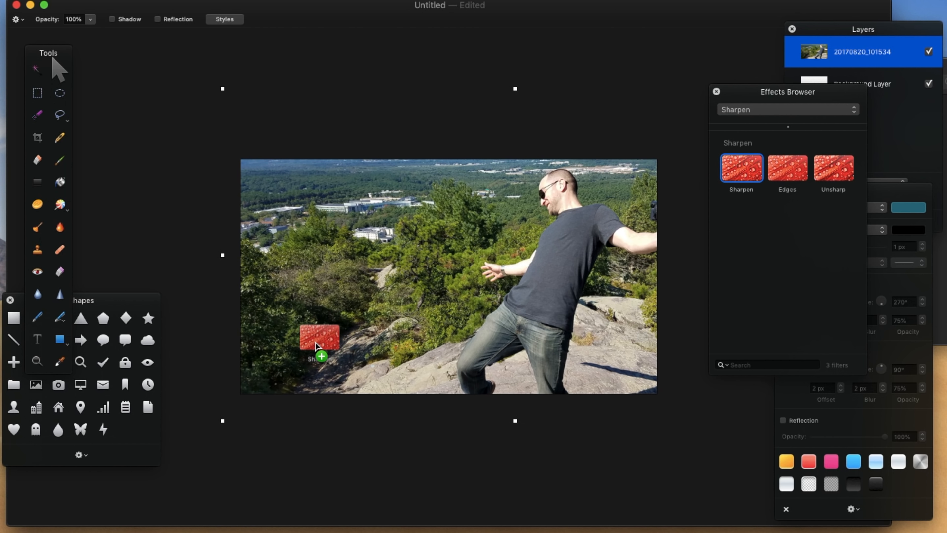
{"action": "left_click_drag", "start_coordinate": [399, 279], "coordinate": [399, 280]}
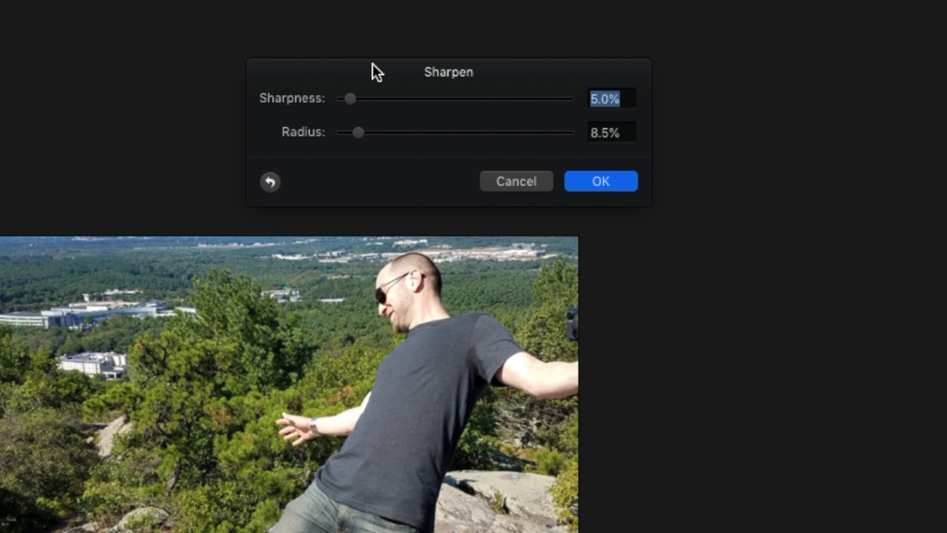
{"action": "left_click_drag", "start_coordinate": [350, 99], "coordinate": [359, 99]}
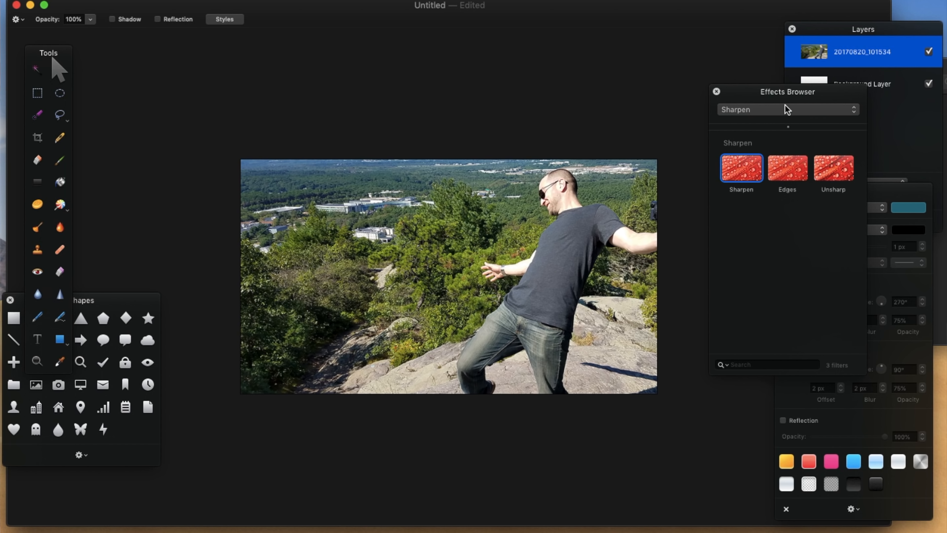
- Apply a Levels color adjustment to the photo with black at 12% and white at 93%
{"action": "left_click", "coordinate": [781, 112]}
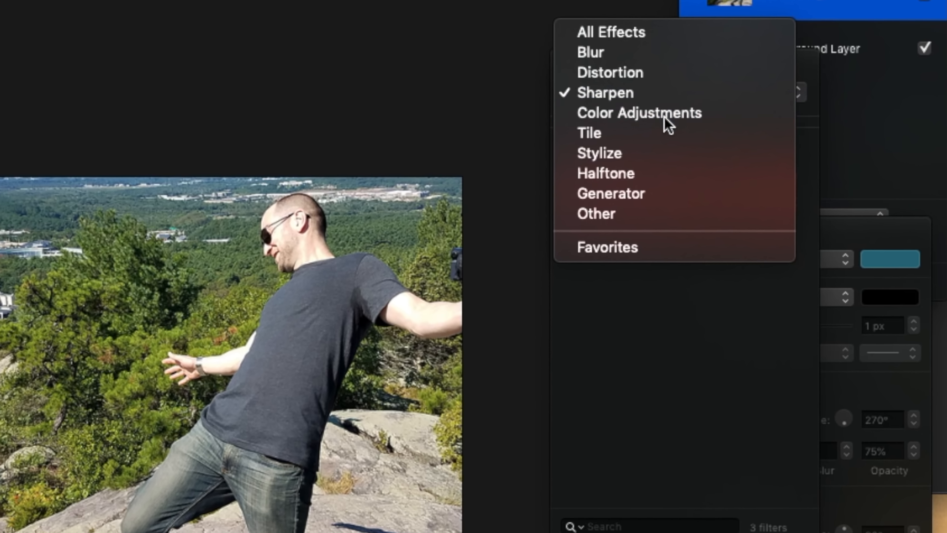
{"action": "left_click", "coordinate": [775, 124]}
{"action": "left_click", "coordinate": [760, 199]}
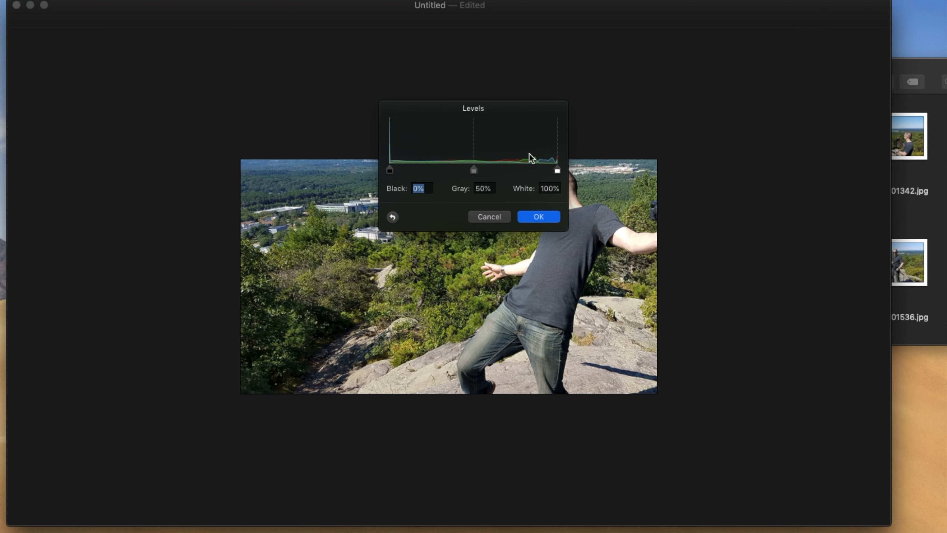
{"action": "left_click_drag", "start_coordinate": [518, 112], "coordinate": [520, 155]}
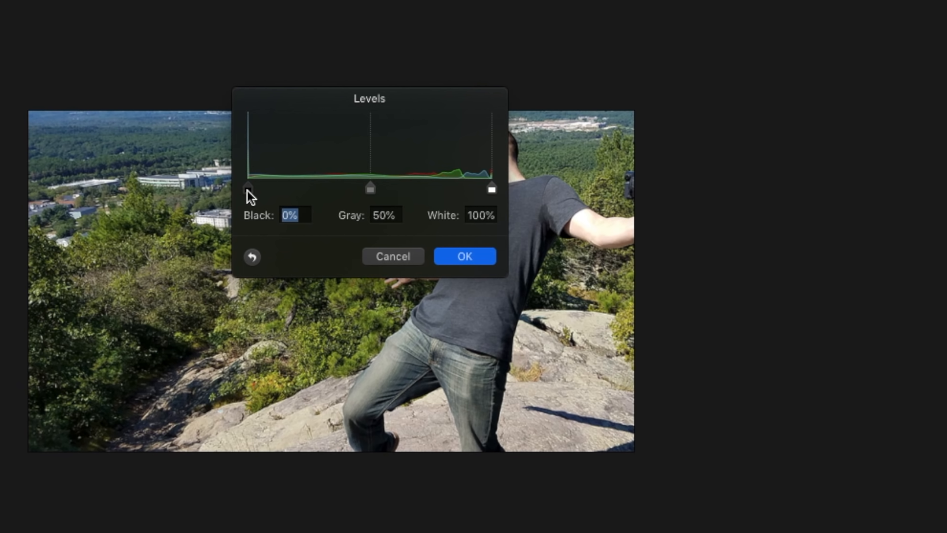
{"action": "left_click_drag", "start_coordinate": [298, 98], "coordinate": [712, 159]}
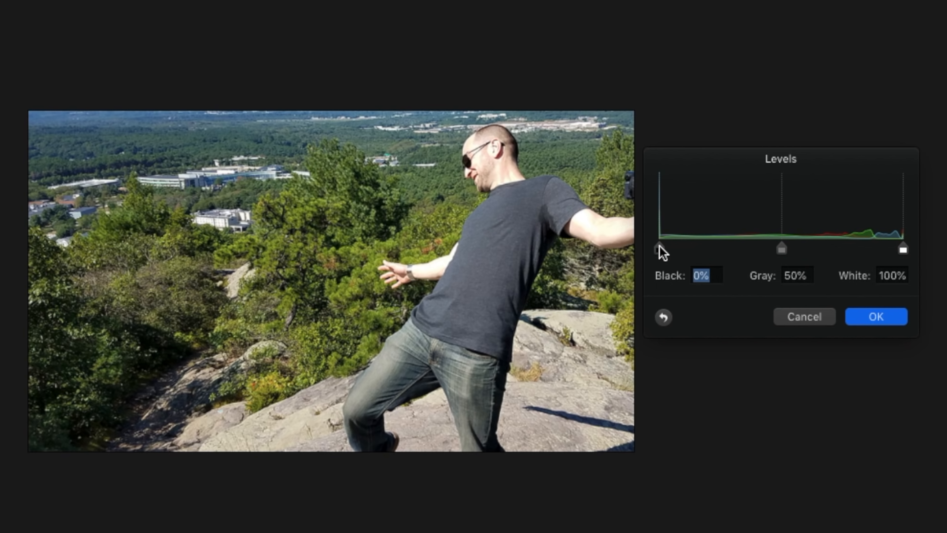
{"action": "left_click_drag", "start_coordinate": [660, 253], "coordinate": [689, 243]}
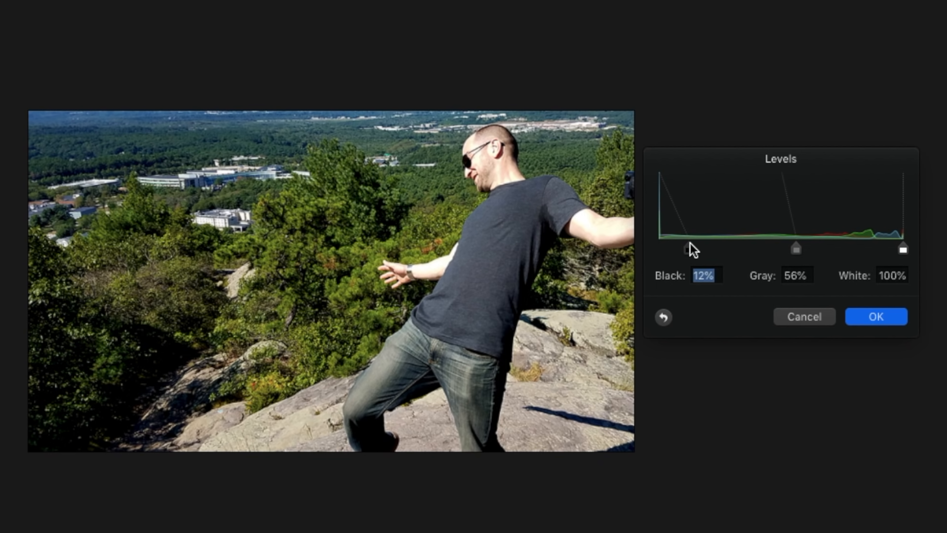
{"action": "mouse_move", "coordinate": [904, 248]}
{"action": "left_mouse_down"}
{"action": "mouse_move", "coordinate": [769, 262]}
{"action": "mouse_move", "coordinate": [920, 262]}
{"action": "mouse_move", "coordinate": [879, 252]}
{"action": "mouse_move", "coordinate": [889, 250]}
{"action": "left_mouse_up"}
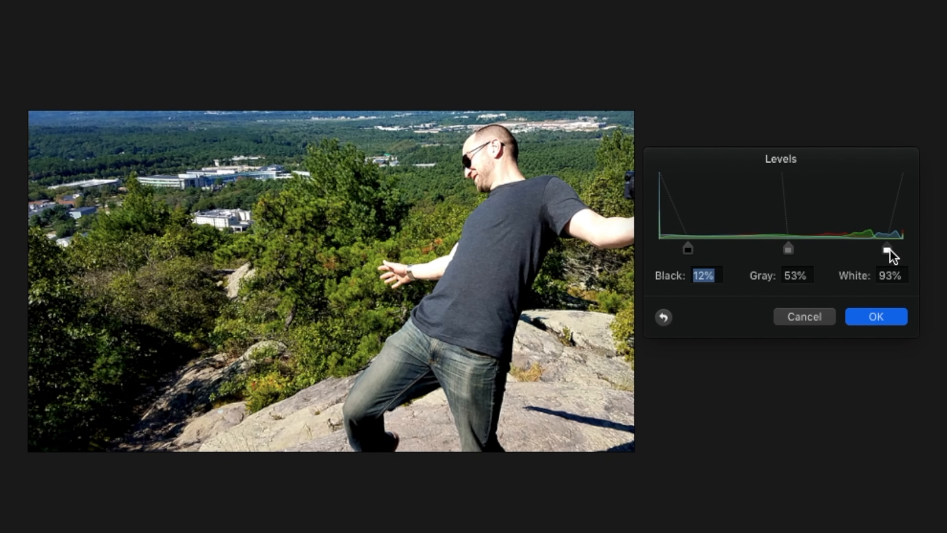
{"action": "left_click", "coordinate": [876, 318]}
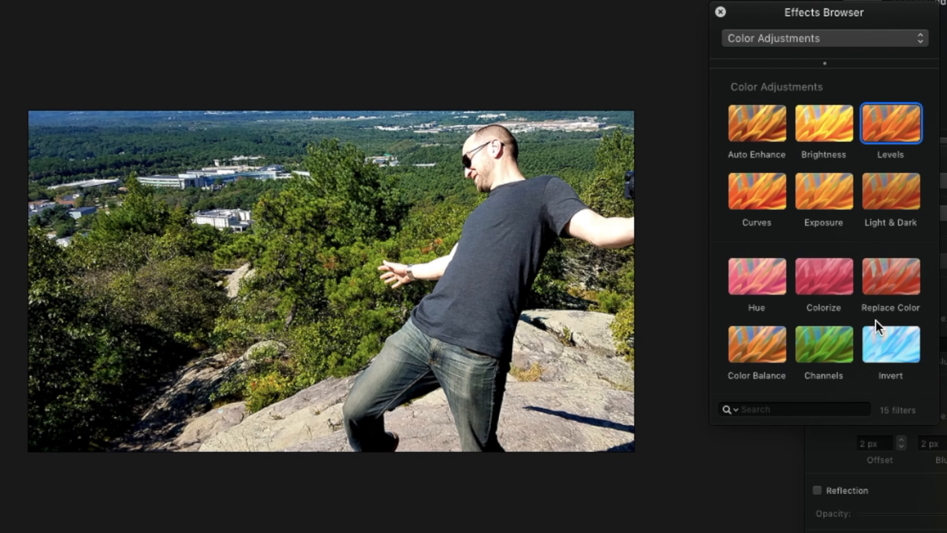
- Undo and redo the last photo effects to compare the image before and after
{"action": "key", "text": "super+z"}
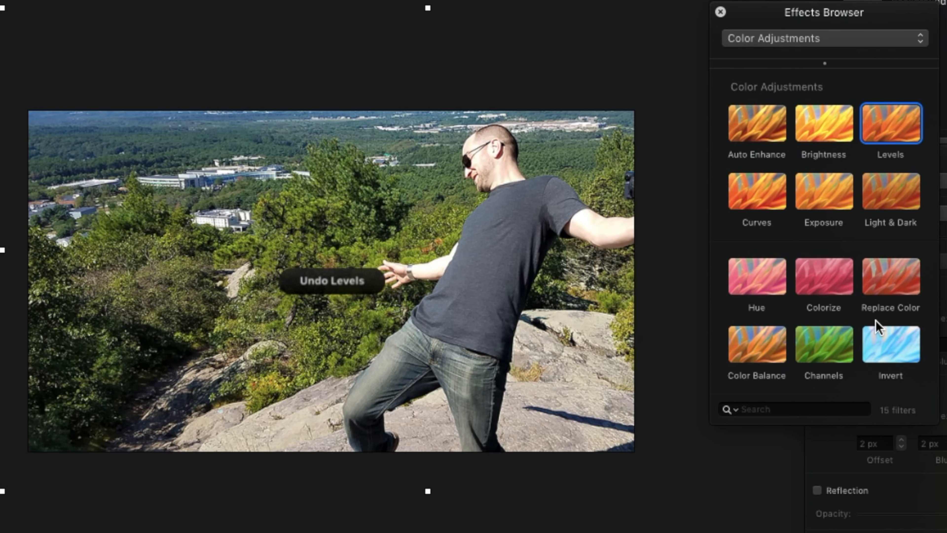
{"action": "key", "text": "super+z"}
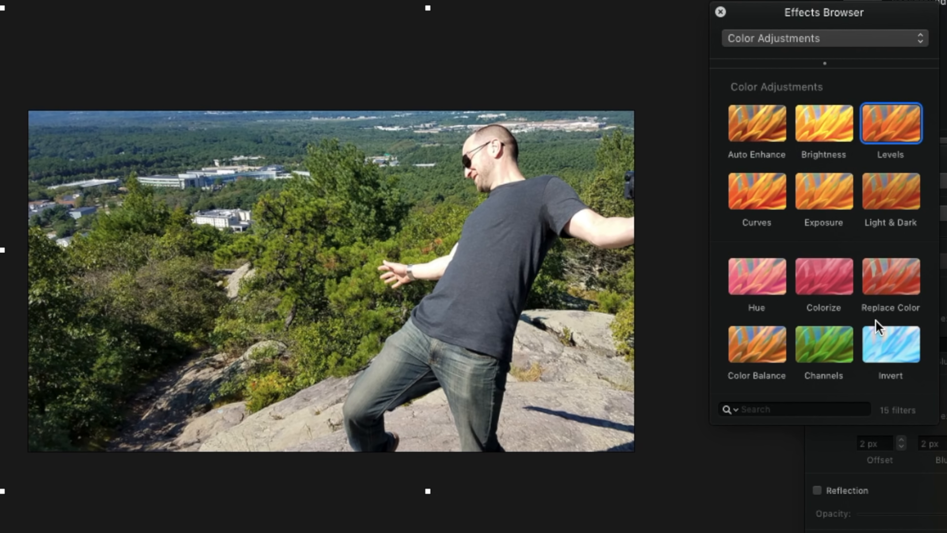
{"action": "key", "text": "super+shift+z"}
{"action": "key", "text": "super+shift+z"}
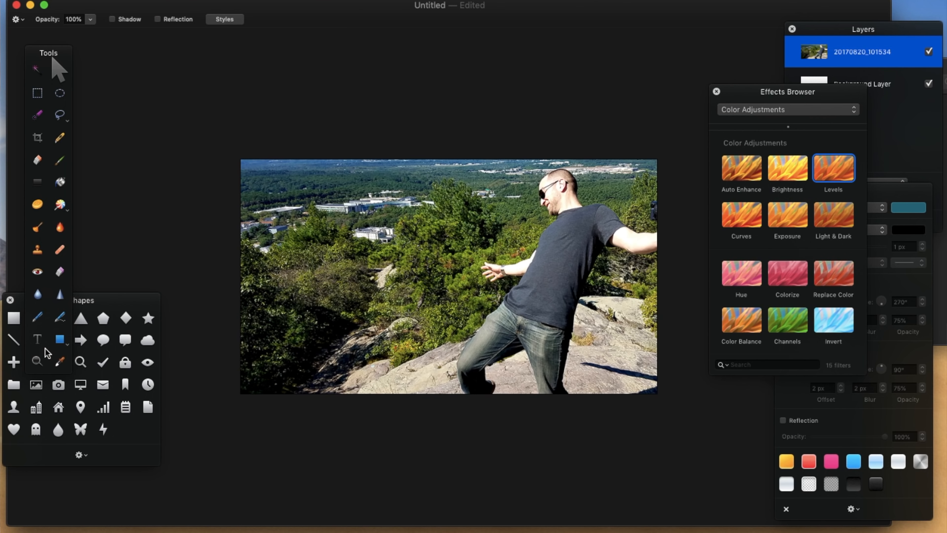
- Add the white text "WHOA!" over the trees, widen its box to about 863 px and move it beside the man
{"action": "left_click", "coordinate": [44, 346]}
{"action": "left_click", "coordinate": [302, 243]}
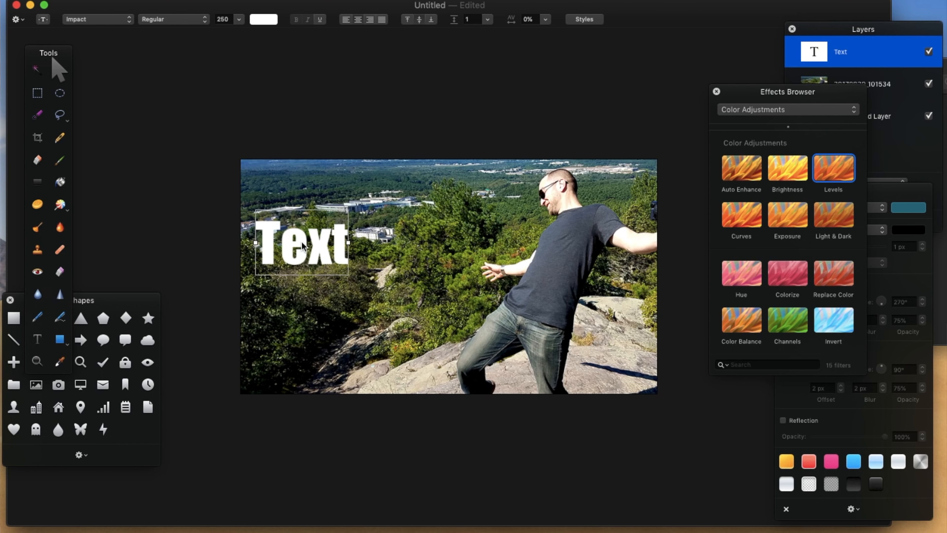
{"action": "type", "text": "WHOA!"}
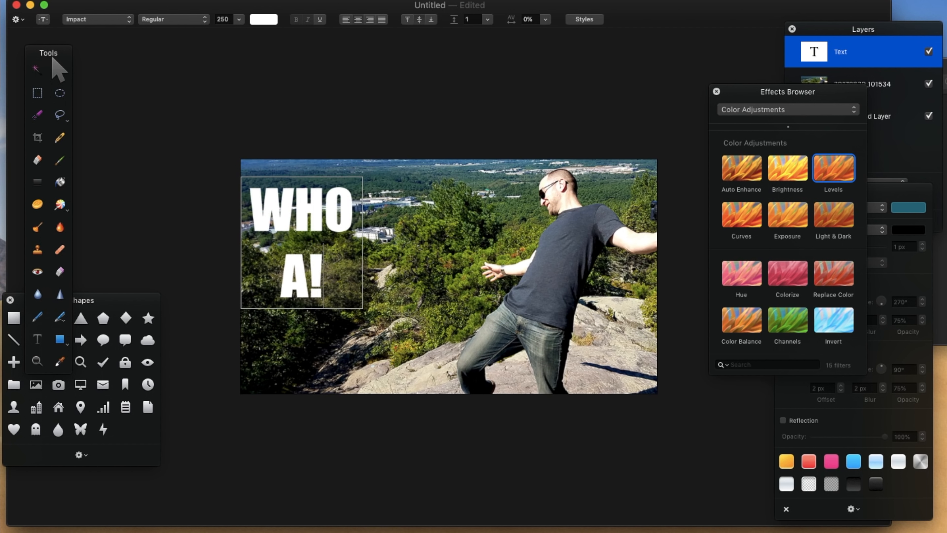
{"action": "left_click", "coordinate": [168, 222]}
{"action": "left_click", "coordinate": [274, 214]}
{"action": "left_click_drag", "start_coordinate": [370, 244], "coordinate": [433, 242]}
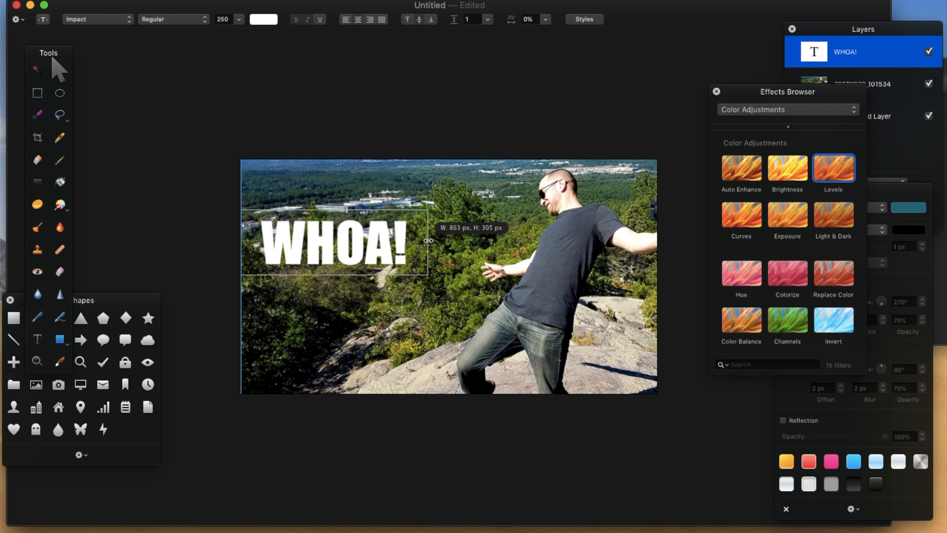
{"action": "left_click_drag", "start_coordinate": [368, 240], "coordinate": [399, 243]}
- Set the "WHOA!" font size to 400 and widen the text box so the word fits on one line
{"action": "double_click", "coordinate": [401, 251]}
{"action": "key", "text": "super+a"}
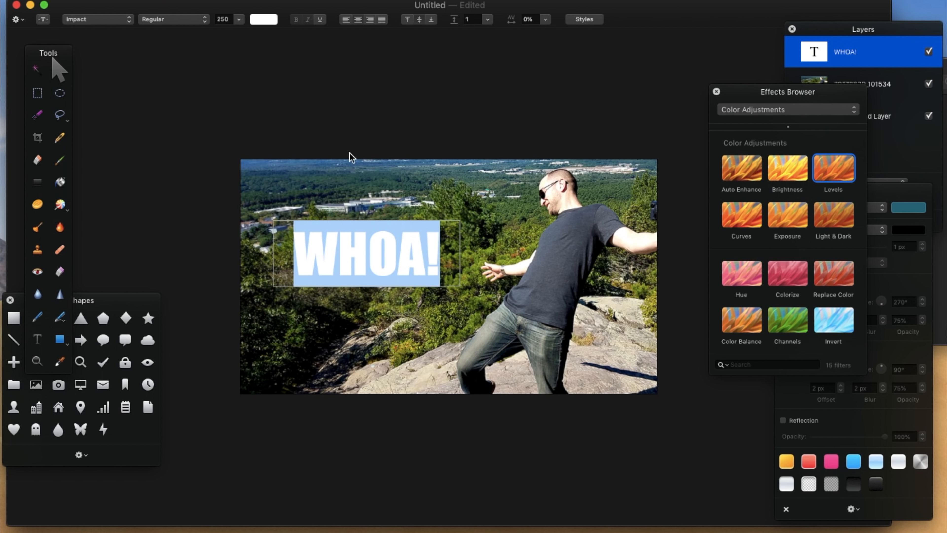
{"action": "left_click", "coordinate": [228, 19]}
{"action": "type", "text": "400"}
{"action": "key", "text": "Return"}
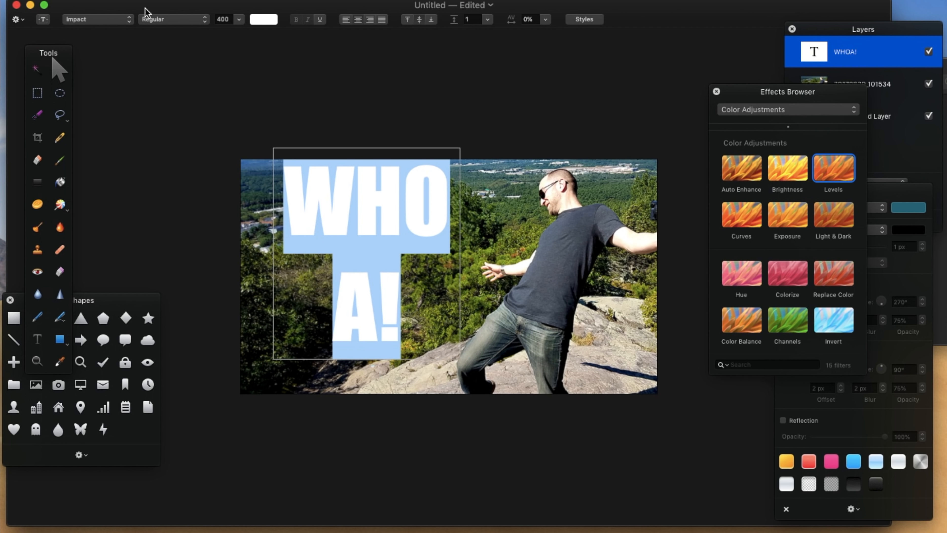
{"action": "key", "text": "Escape"}
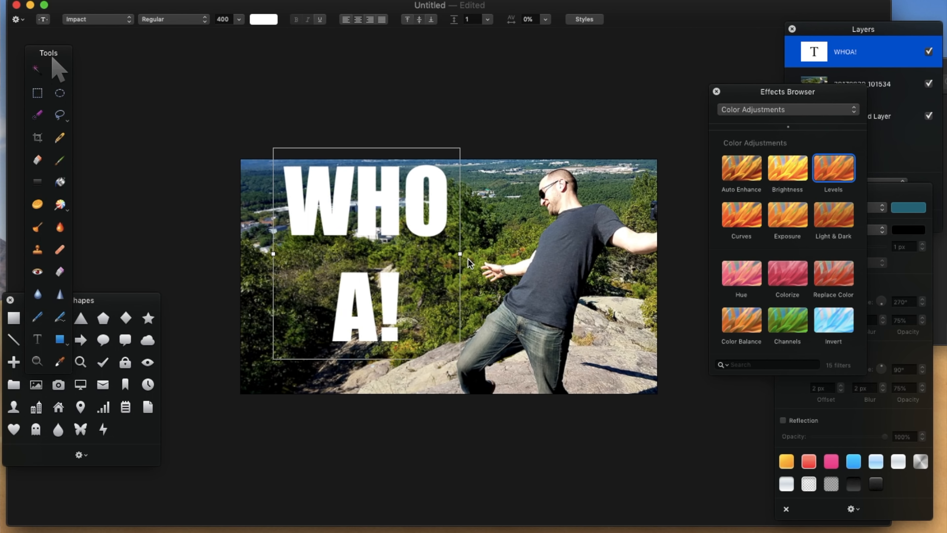
{"action": "left_click_drag", "start_coordinate": [461, 254], "coordinate": [438, 246]}
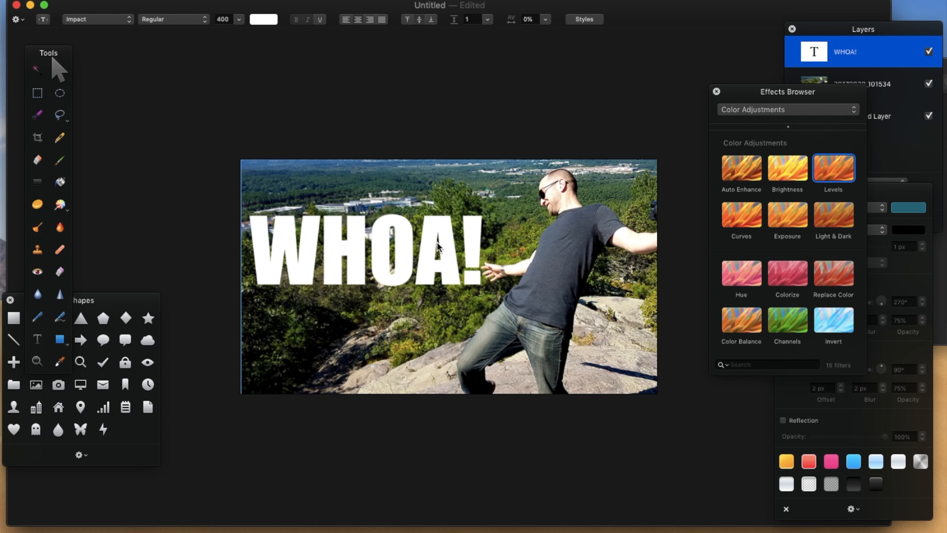
- Set the whole "WHOA!" text to font size 360 and finish editing it
{"action": "double_click", "coordinate": [438, 246]}
{"action": "left_click", "coordinate": [454, 244]}
{"action": "key", "text": "shift+Right"}
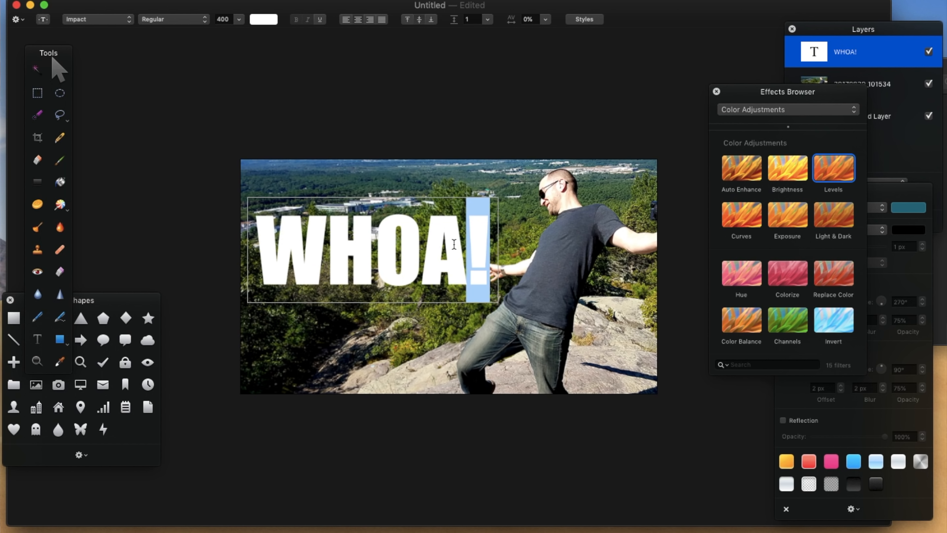
{"action": "key", "text": "super+a"}
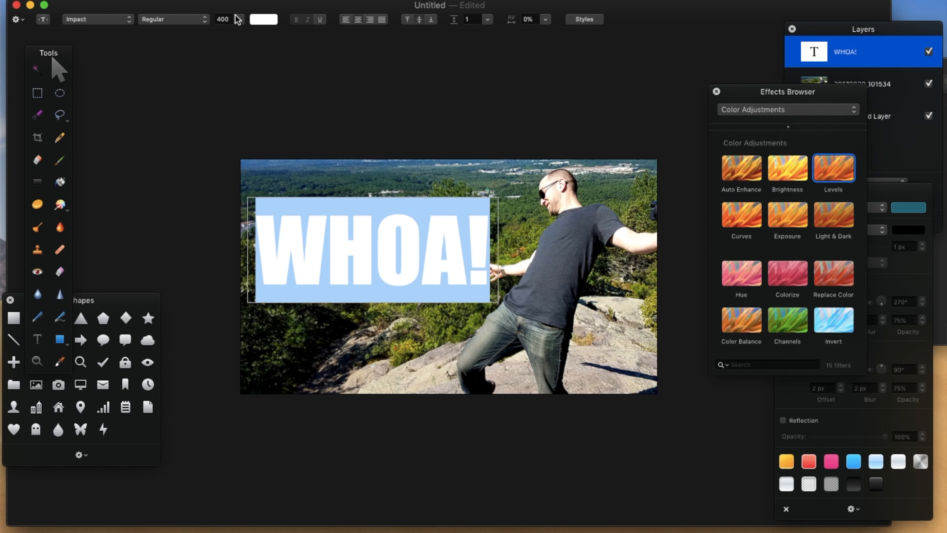
{"action": "left_click_drag", "start_coordinate": [227, 18], "coordinate": [206, 17]}
{"action": "type", "text": "360"}
{"action": "key", "text": "Return"}
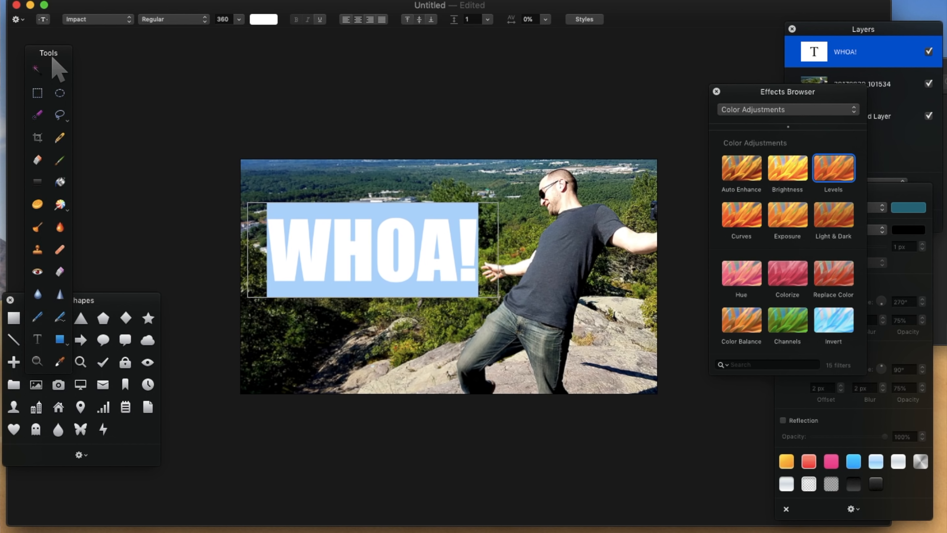
{"action": "left_click", "coordinate": [127, 98]}
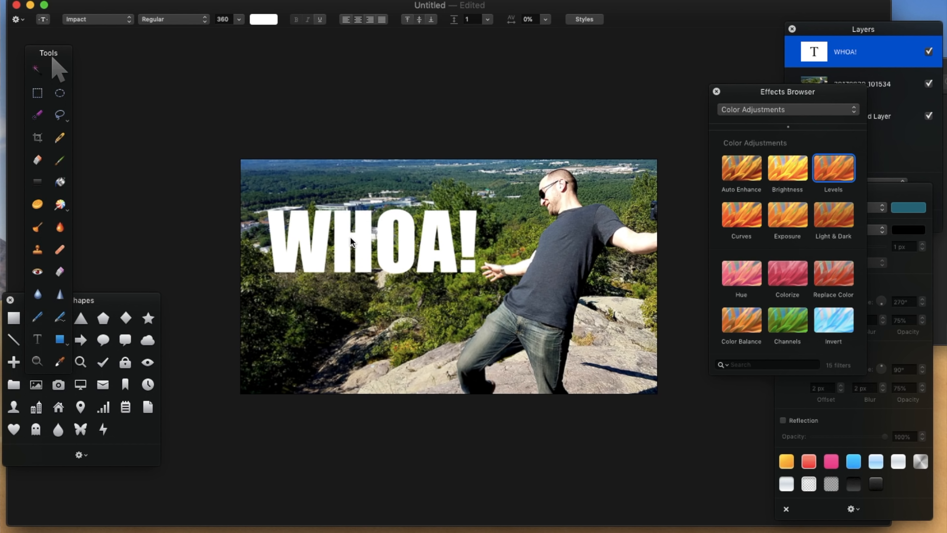